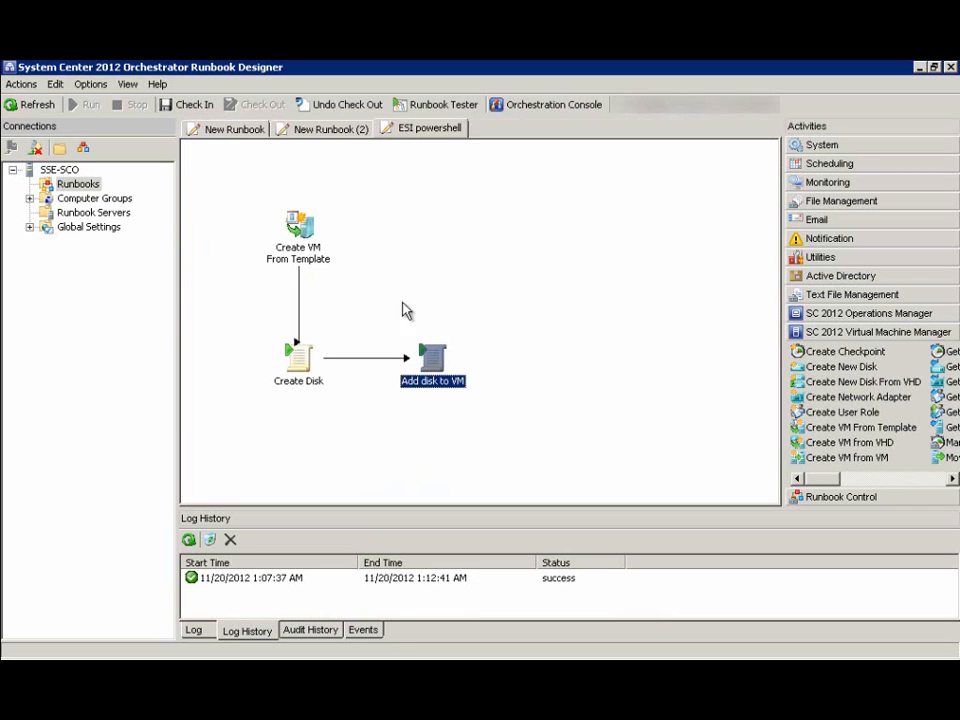
Select the Create Disk activity in the ESI powershell runbook
{"action": "left_click", "coordinate": [310, 378]}
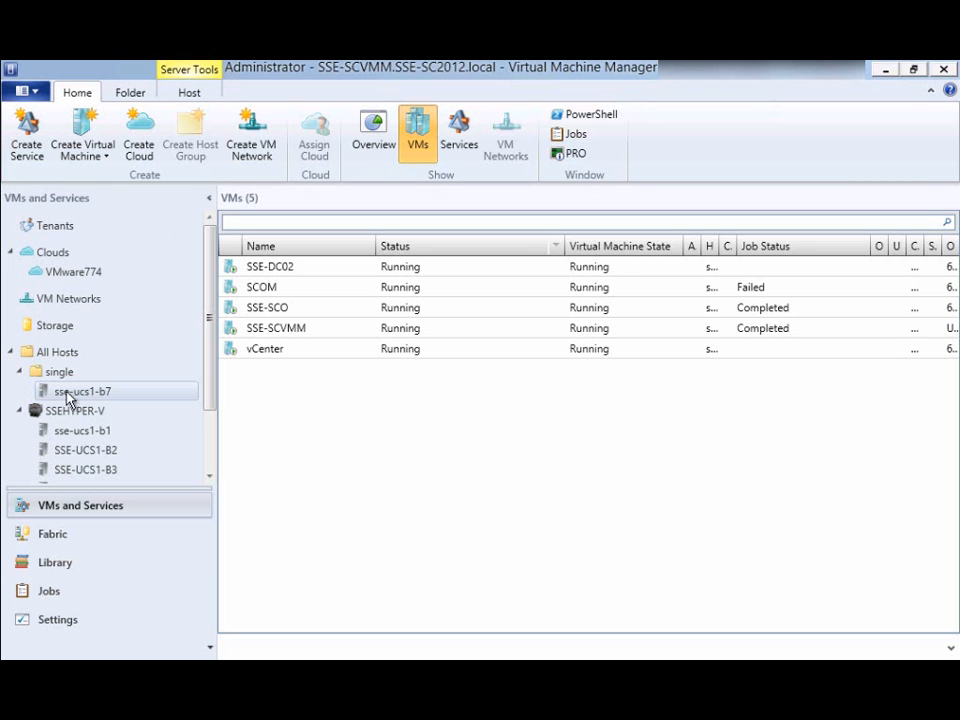
Show the Library's VM Templates and select the SCOTEMP template
{"action": "left_click", "coordinate": [50, 565]}
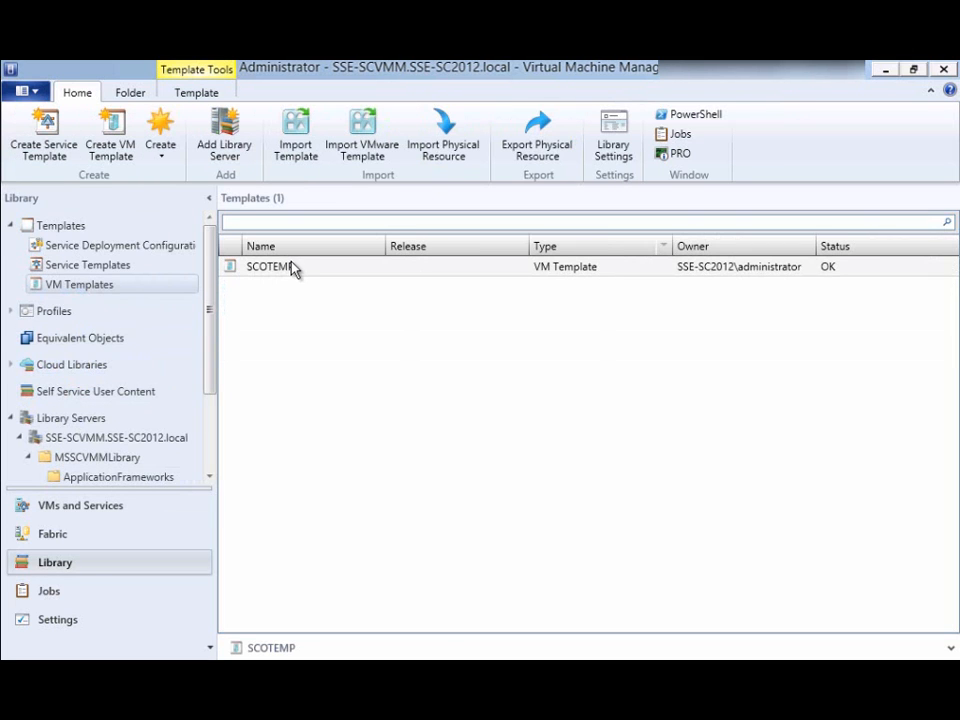
{"action": "left_click", "coordinate": [300, 276]}
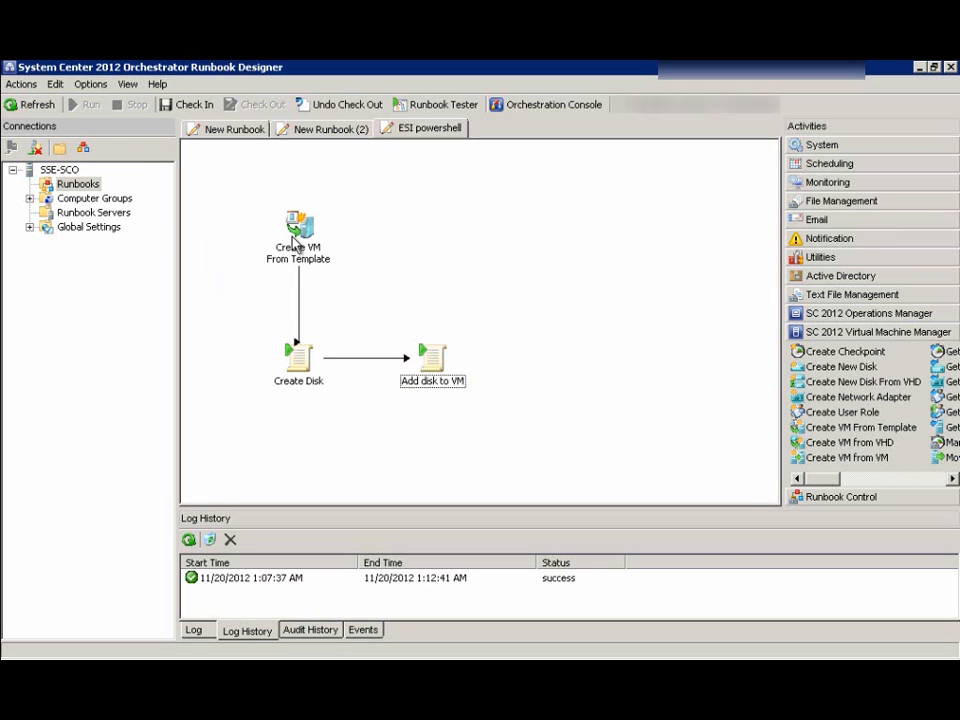
{"action": "left_click", "coordinate": [294, 238]}
{"action": "double_click", "coordinate": [294, 238]}
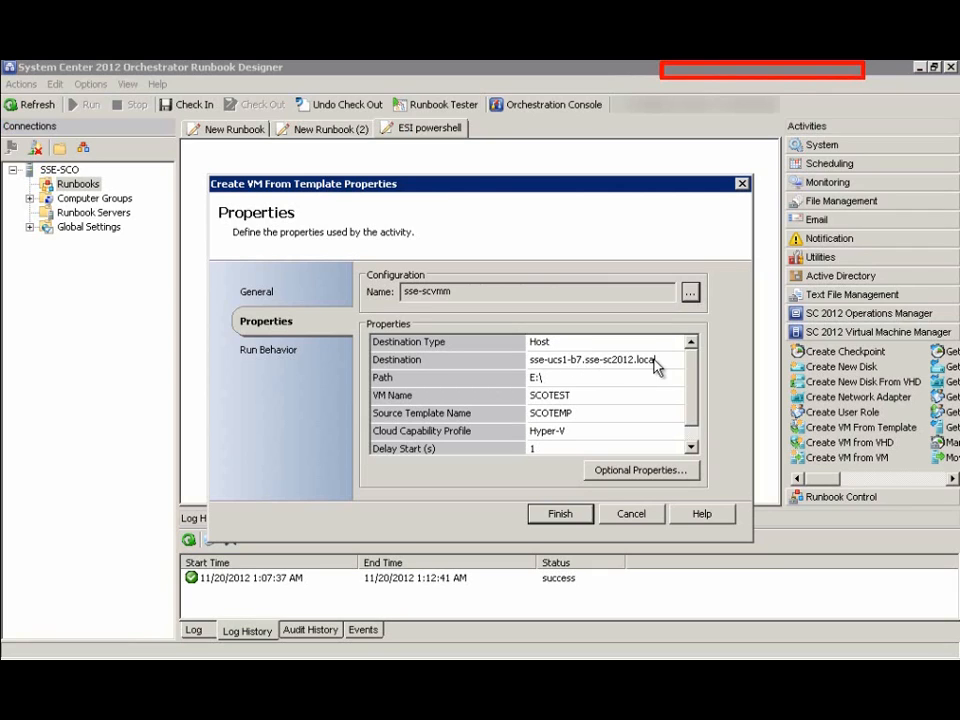
{"action": "left_click", "coordinate": [561, 379]}
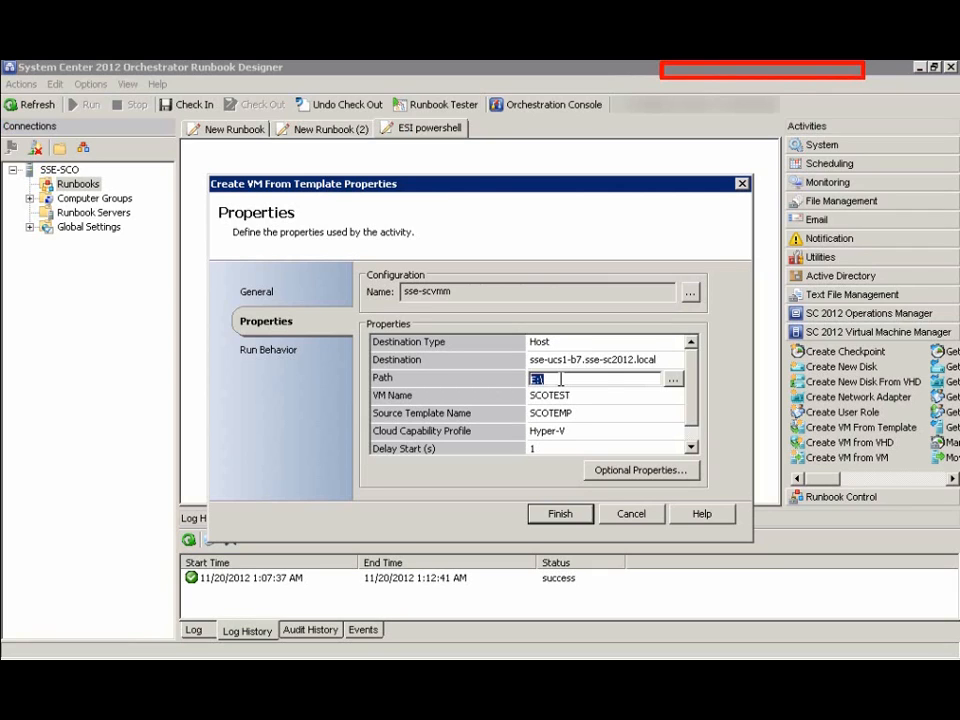
{"action": "left_click", "coordinate": [673, 378]}
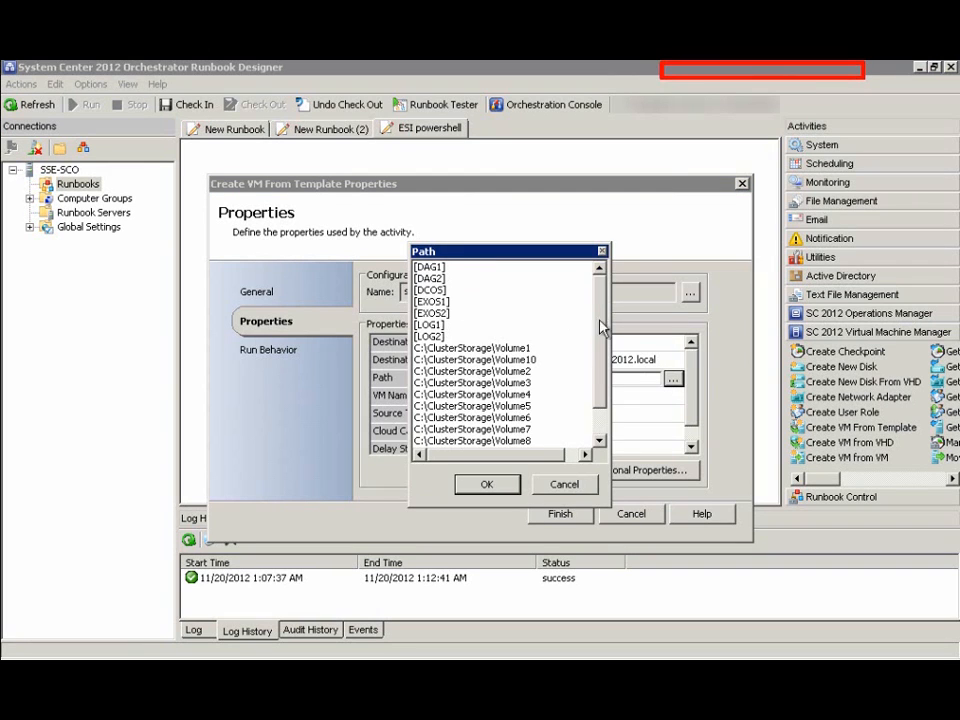
{"action": "scroll", "coordinate": [603, 327], "scroll_direction": "down", "scroll_amount": 1}
{"action": "left_click", "coordinate": [556, 487]}
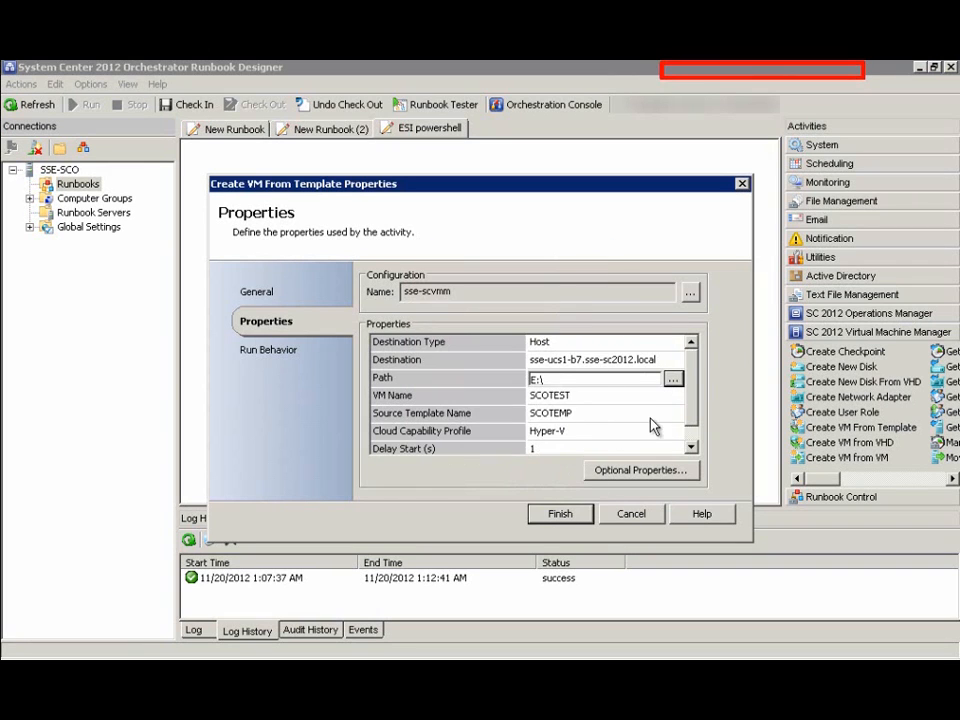
{"action": "left_click", "coordinate": [620, 396]}
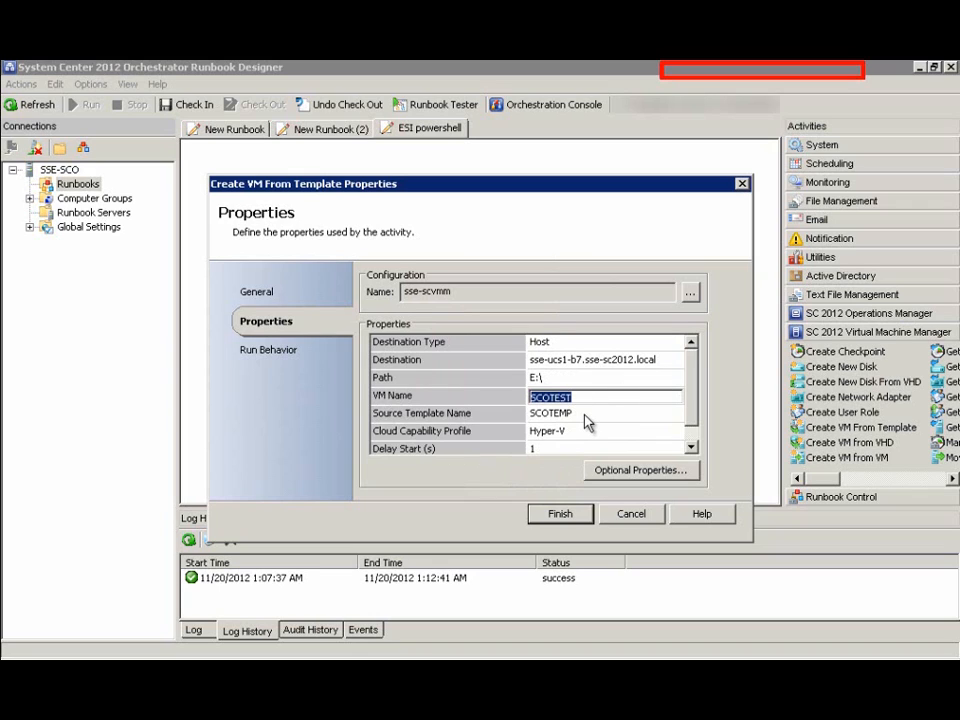
{"action": "left_click", "coordinate": [586, 414]}
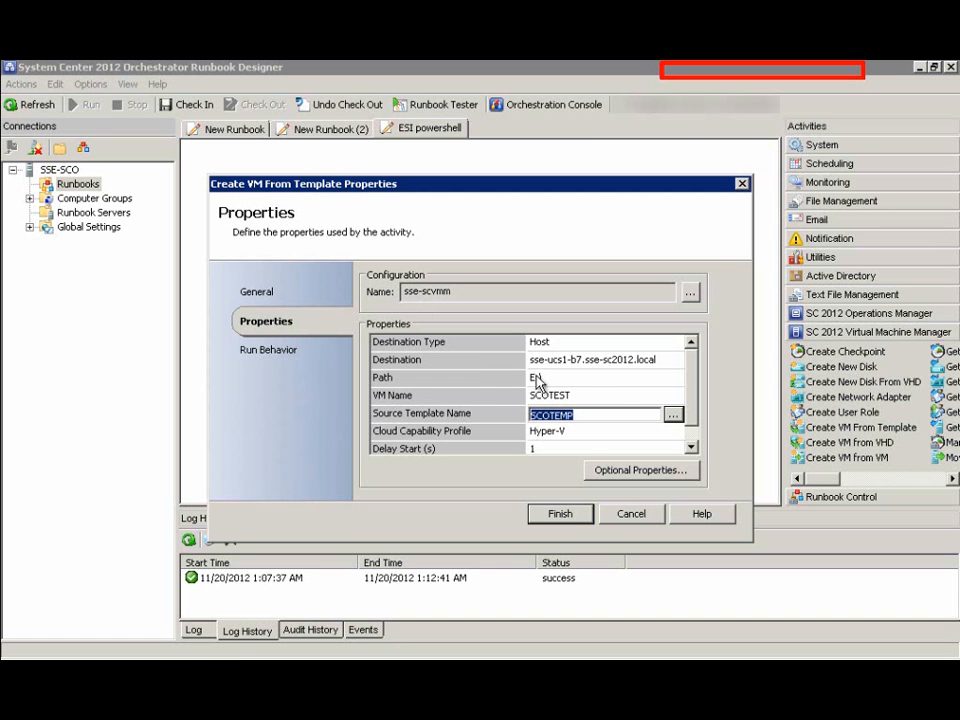
{"action": "left_click", "coordinate": [690, 447]}
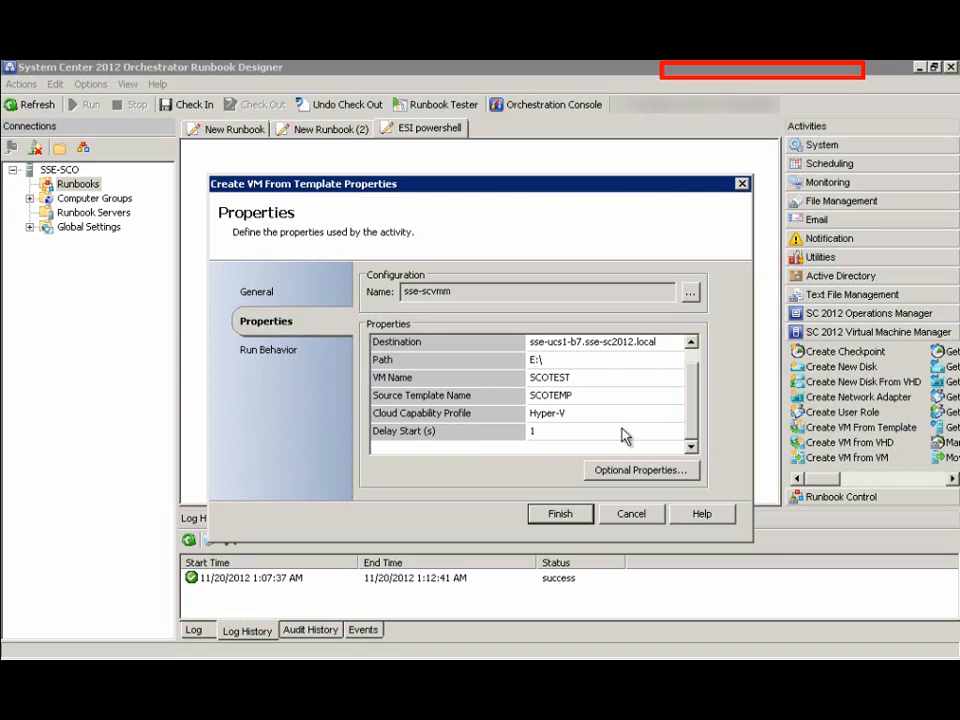
{"action": "left_click", "coordinate": [562, 515]}
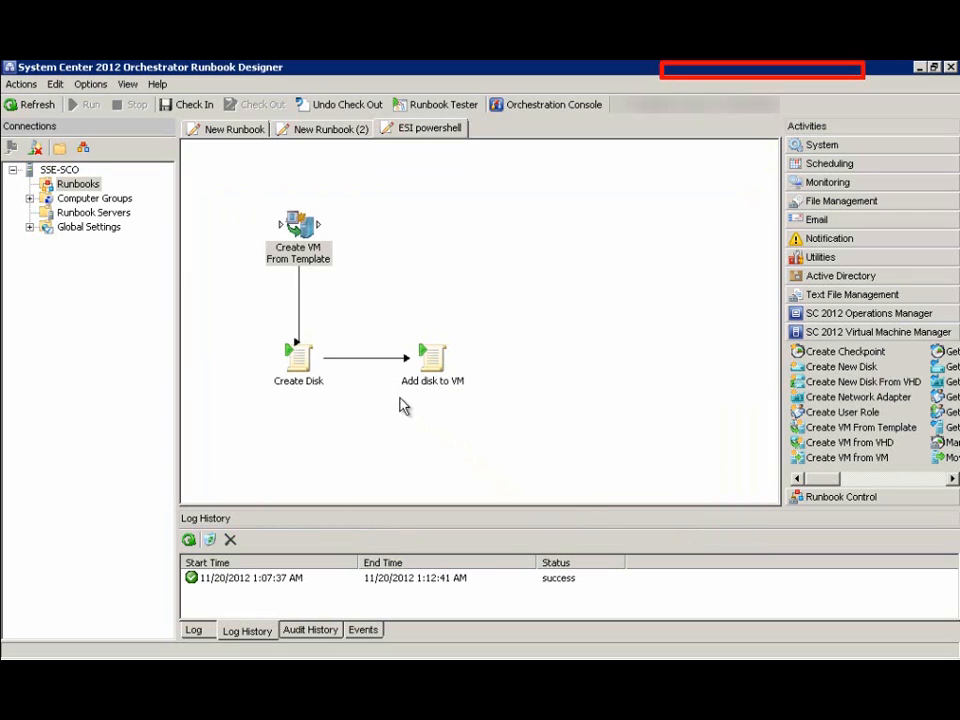
{"action": "double_click", "coordinate": [308, 375]}
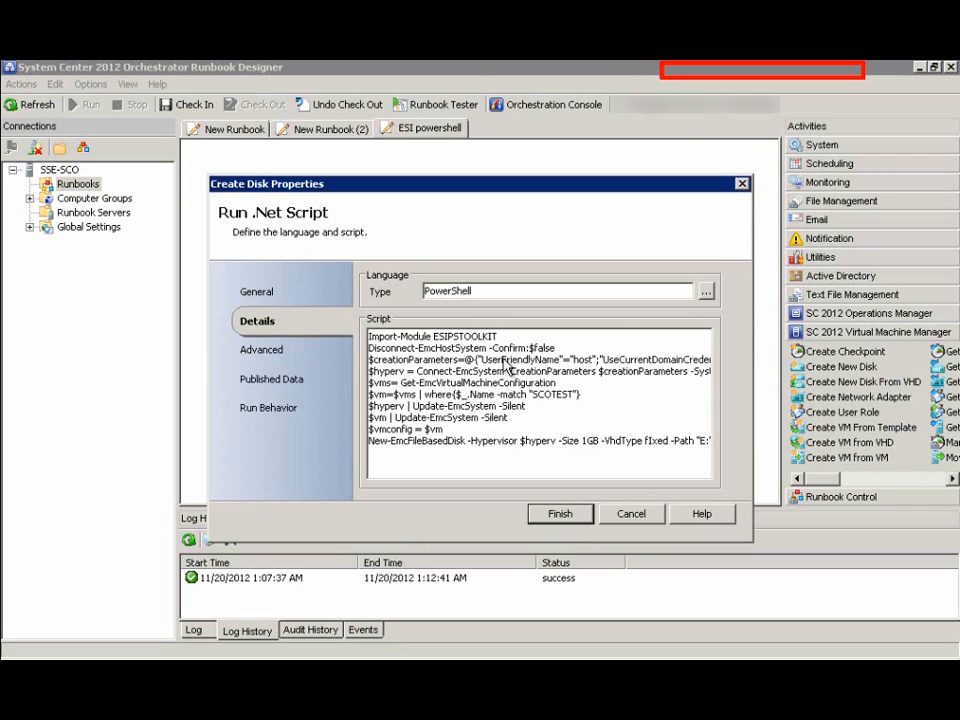
{"action": "left_click", "coordinate": [706, 291]}
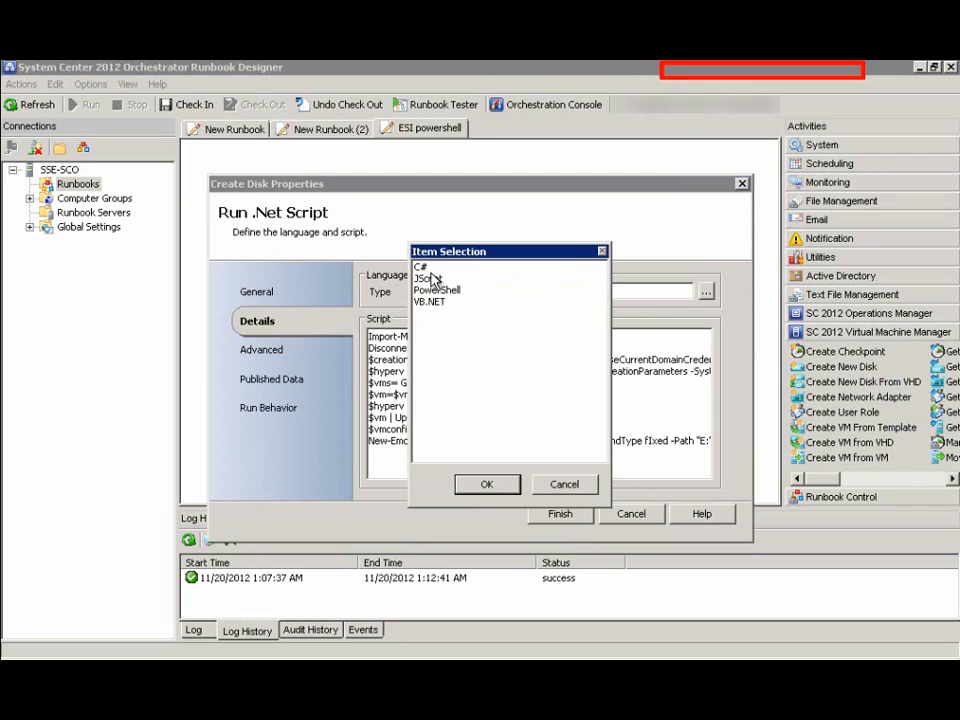
{"action": "double_click", "coordinate": [454, 291]}
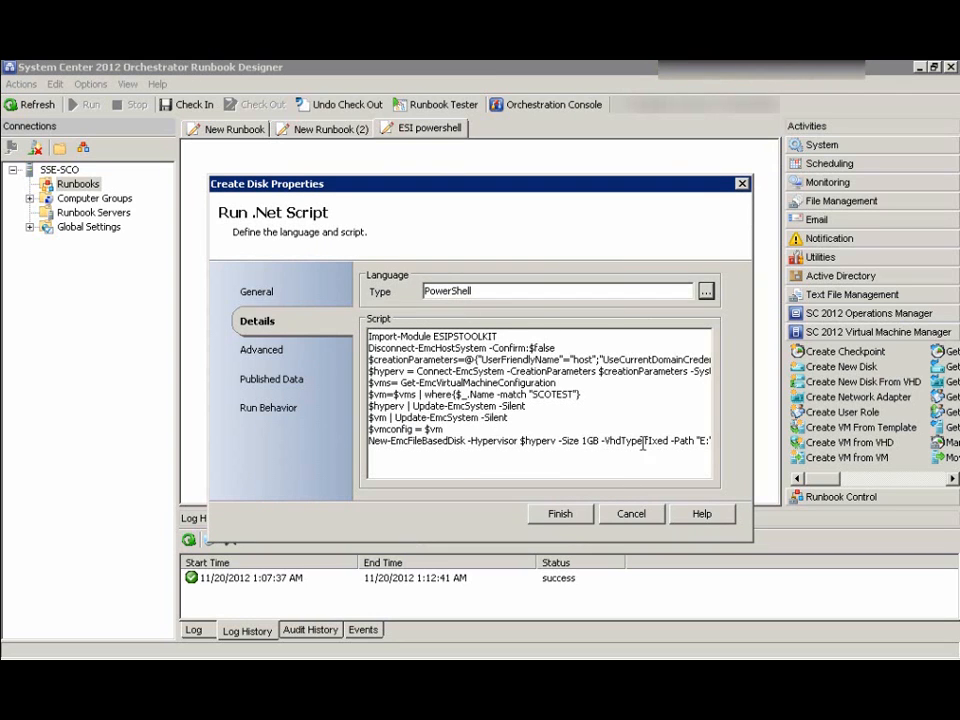
{"action": "left_click_drag", "start_coordinate": [688, 440], "coordinate": [730, 440]}
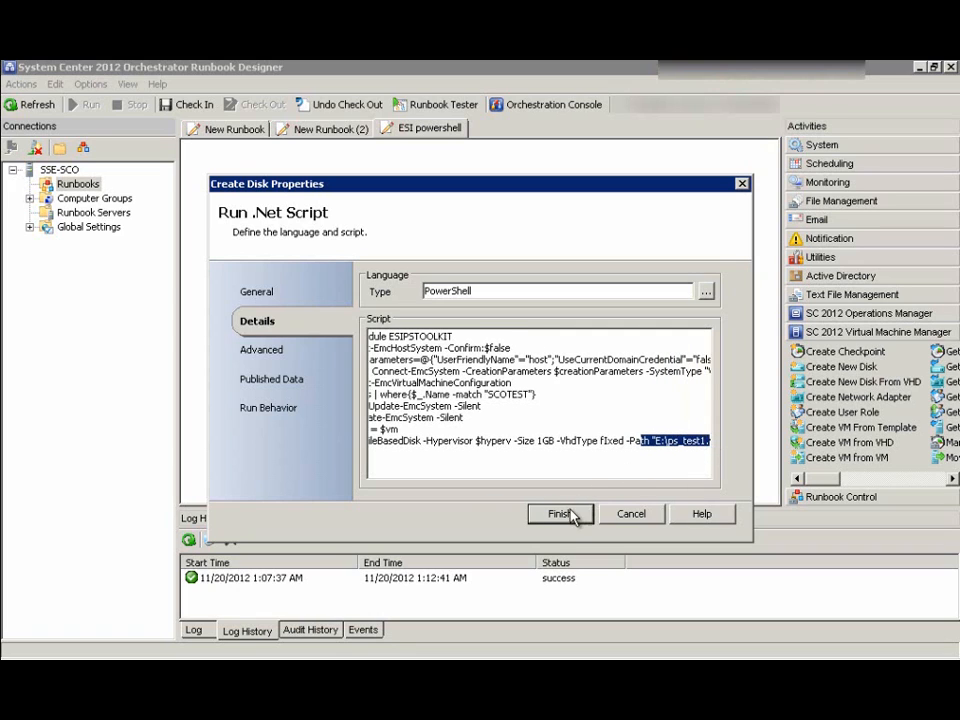
{"action": "left_click", "coordinate": [558, 514]}
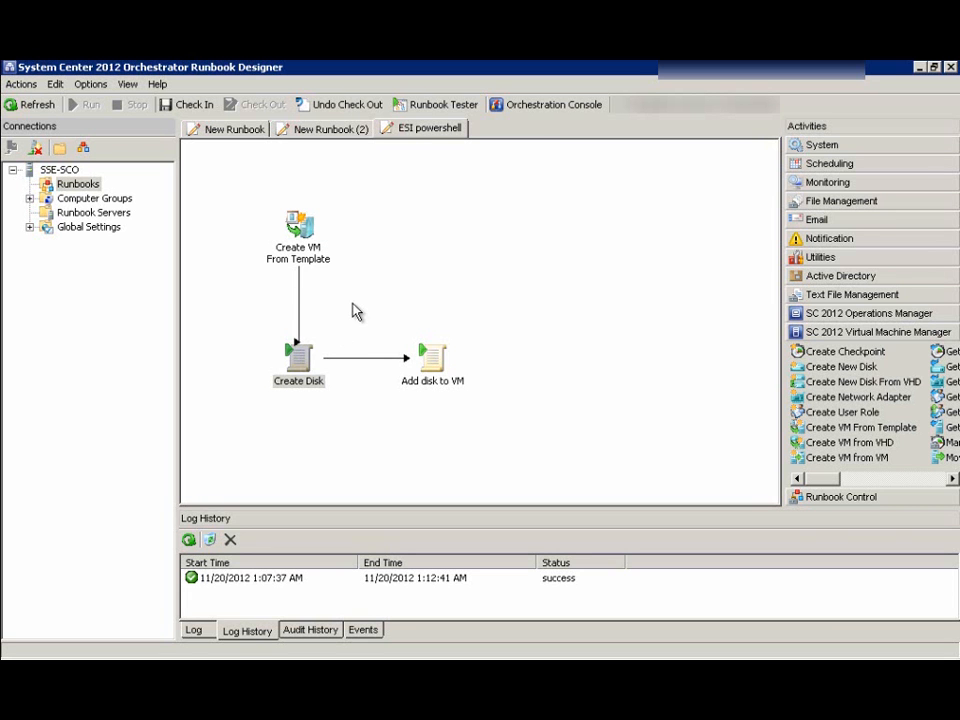
{"action": "double_click", "coordinate": [428, 358]}
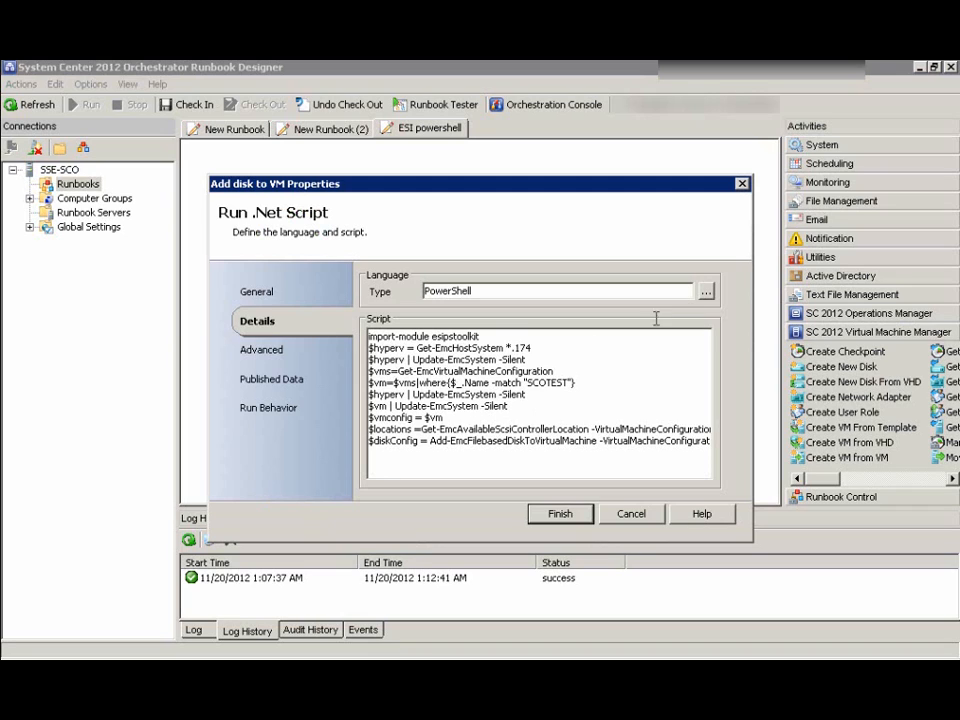
{"action": "left_click", "coordinate": [581, 510]}
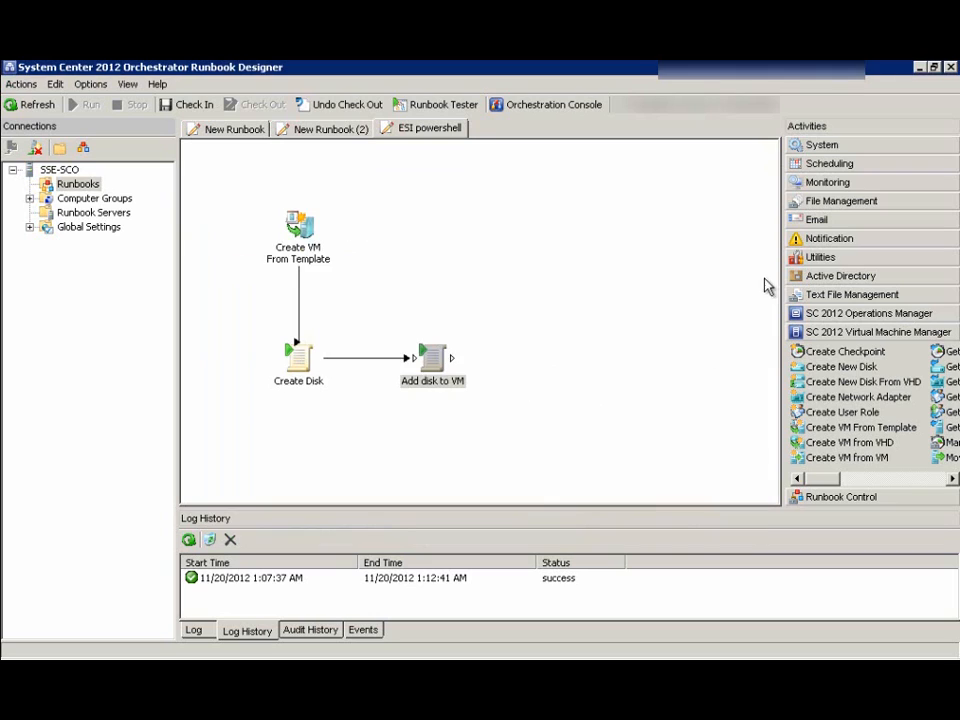
{"action": "left_click", "coordinate": [822, 145]}
Check in the changes to the ESI powershell runbook
{"action": "left_click", "coordinate": [828, 243]}
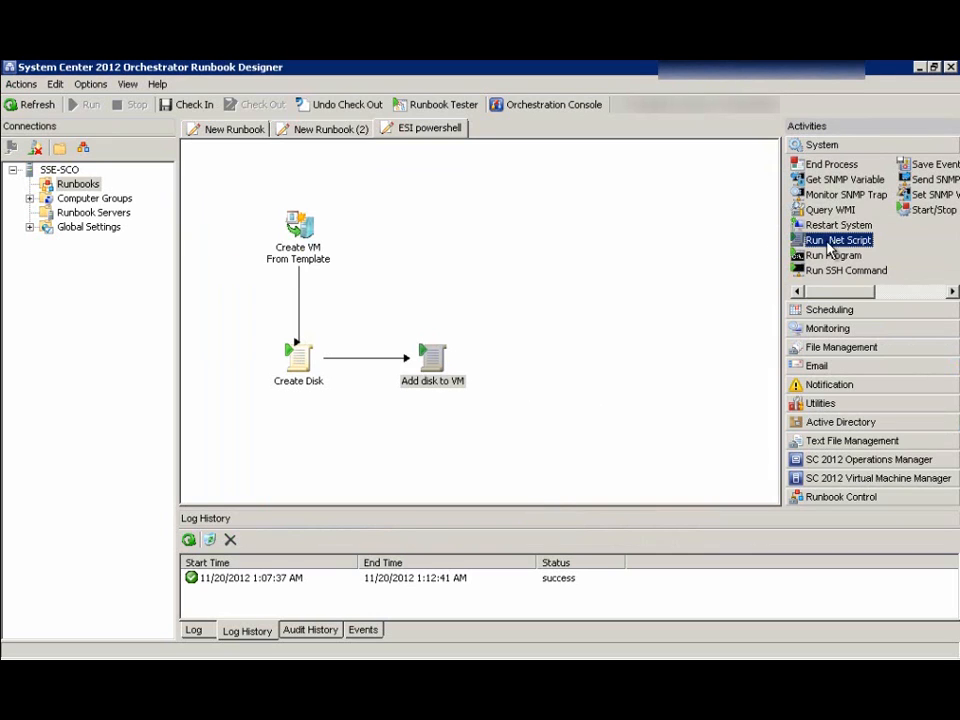
{"action": "left_click", "coordinate": [545, 328]}
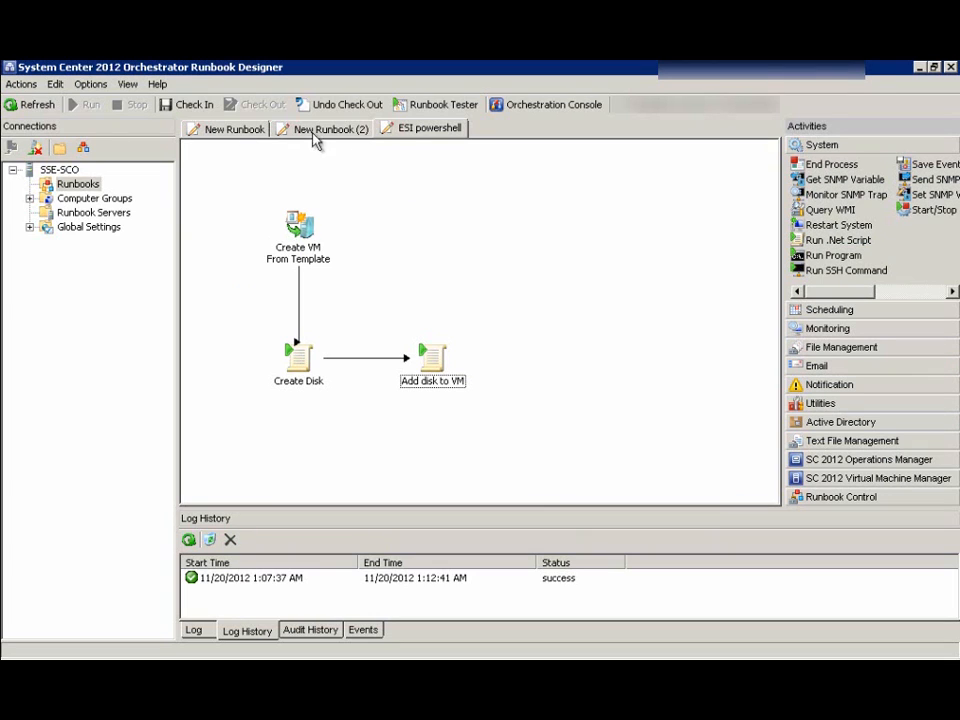
{"action": "left_click", "coordinate": [199, 106]}
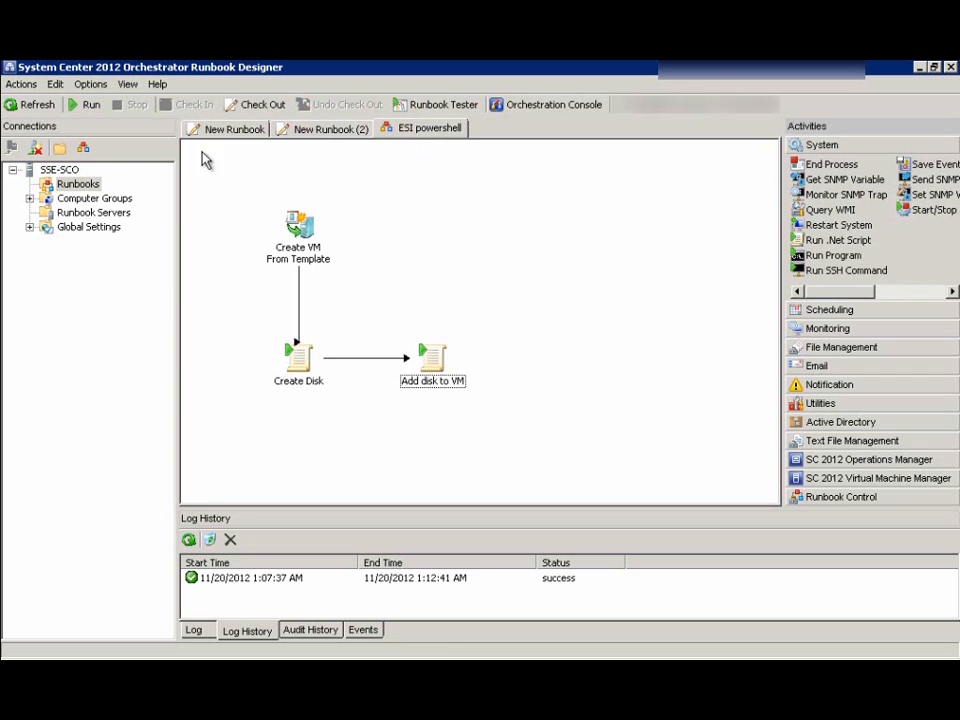
Start the runbook and expand its log entry to see Create VM From Template running
{"action": "left_click", "coordinate": [318, 246]}
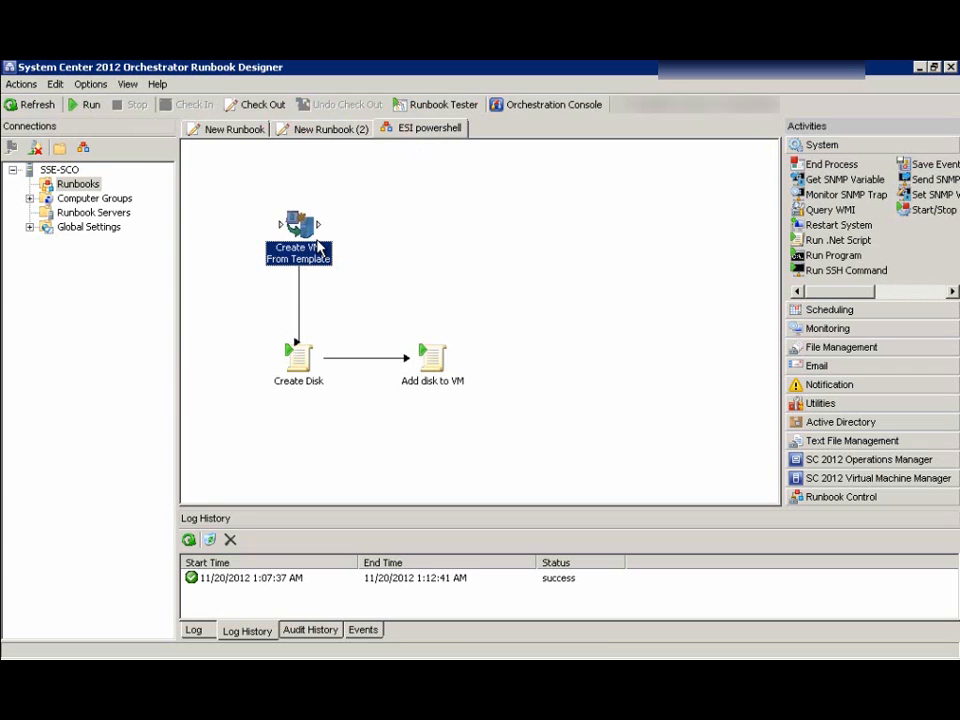
{"action": "left_click", "coordinate": [200, 632]}
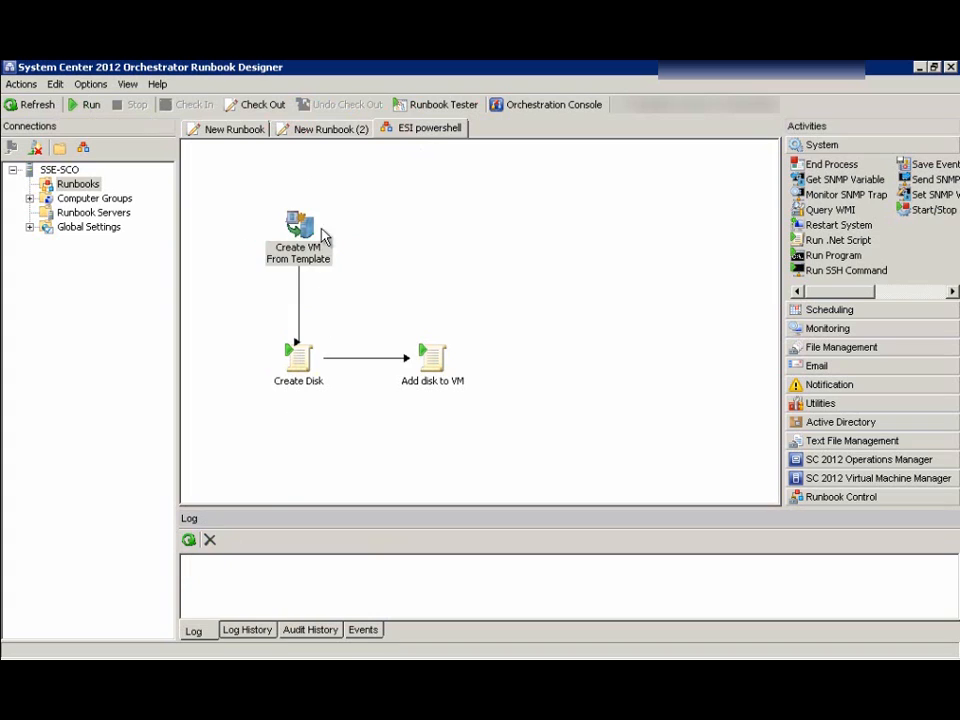
{"action": "left_click", "coordinate": [92, 106]}
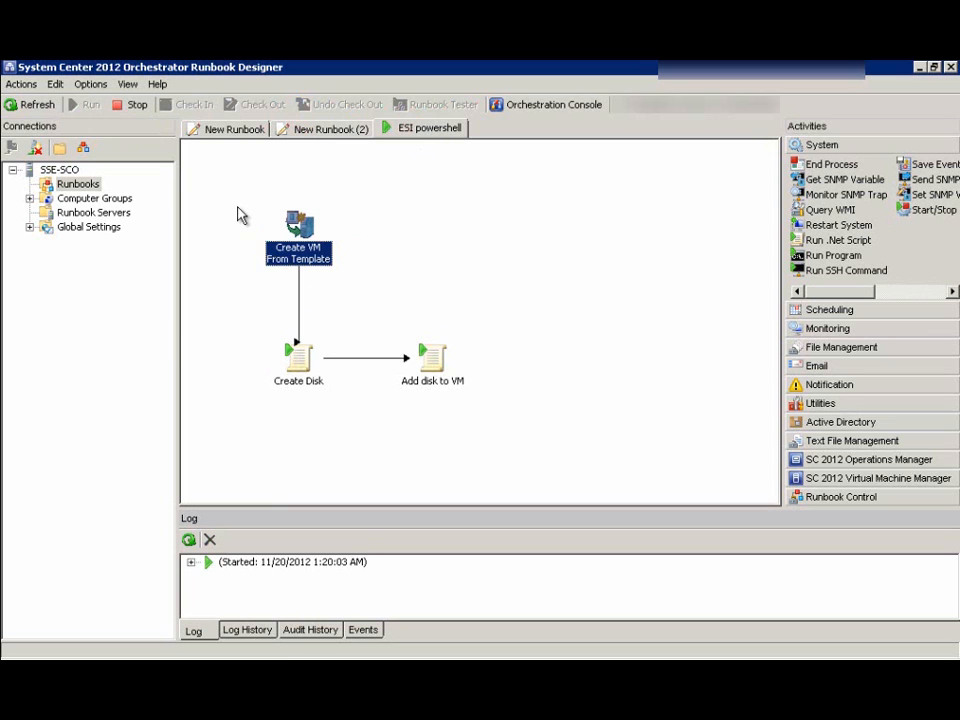
{"action": "left_click", "coordinate": [191, 562]}
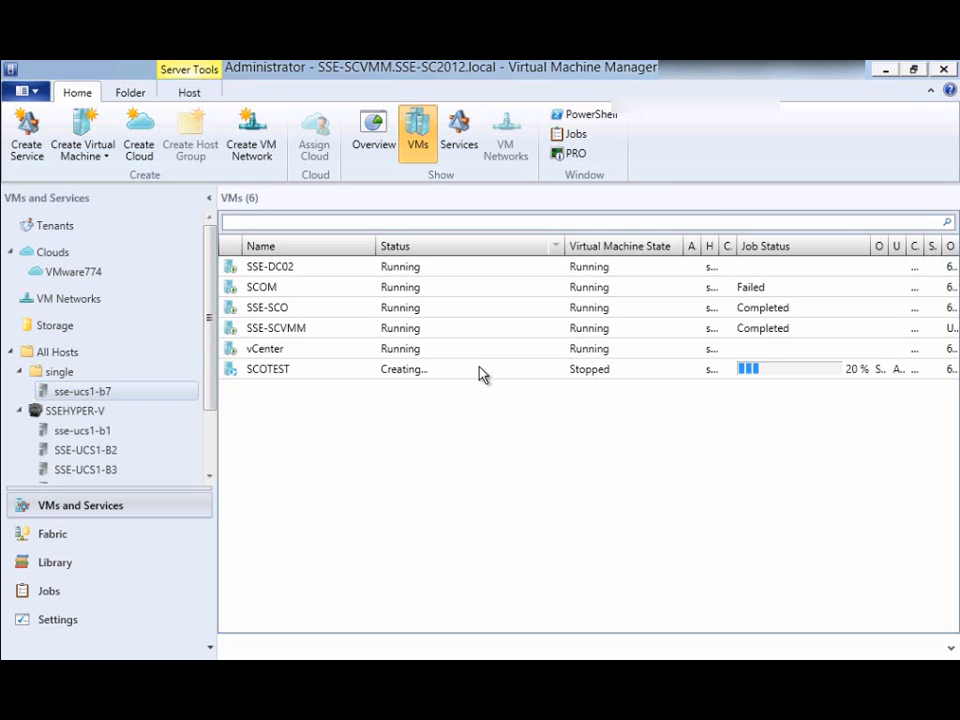
Track SCOTEST's creation job to 99% and confirm its SCOTEST folder on drive E:
{"action": "left_click", "coordinate": [516, 372]}
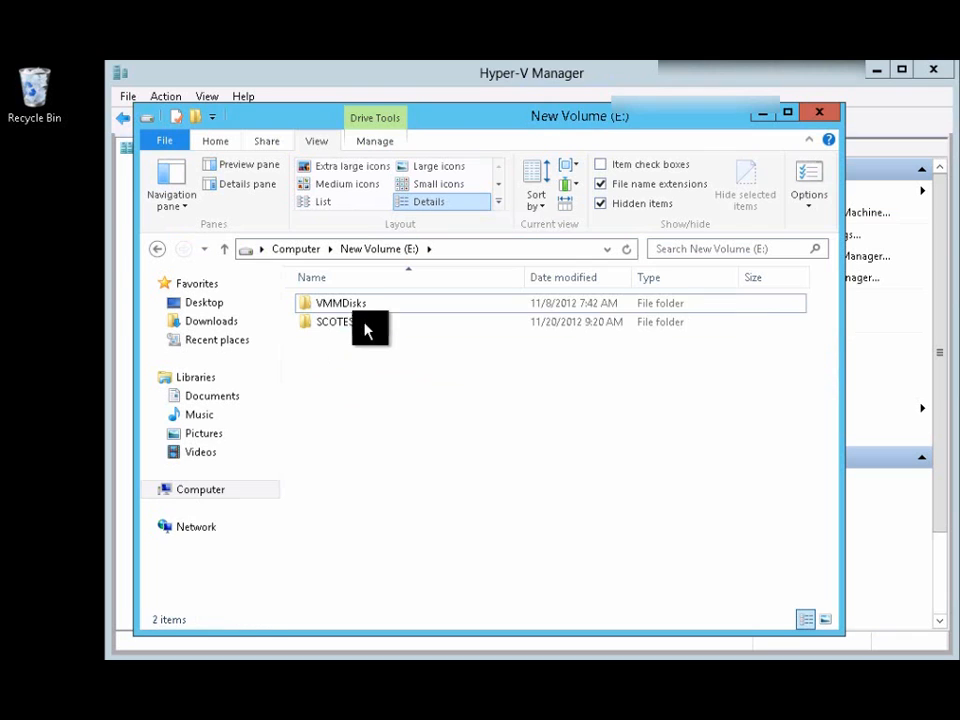
{"action": "left_click", "coordinate": [338, 323]}
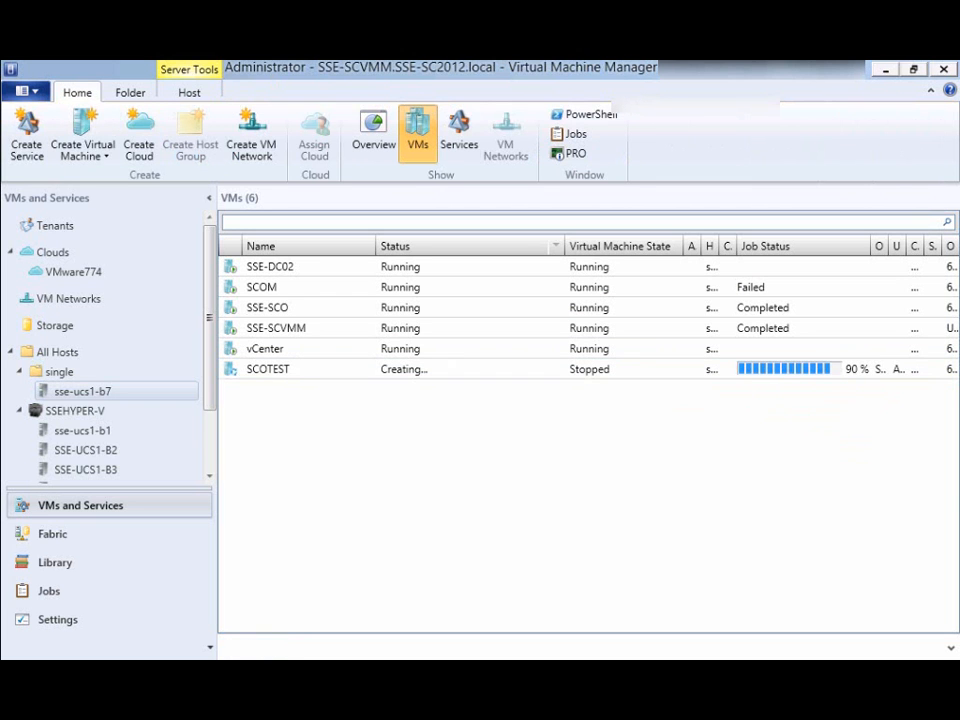
{"action": "left_click", "coordinate": [720, 369]}
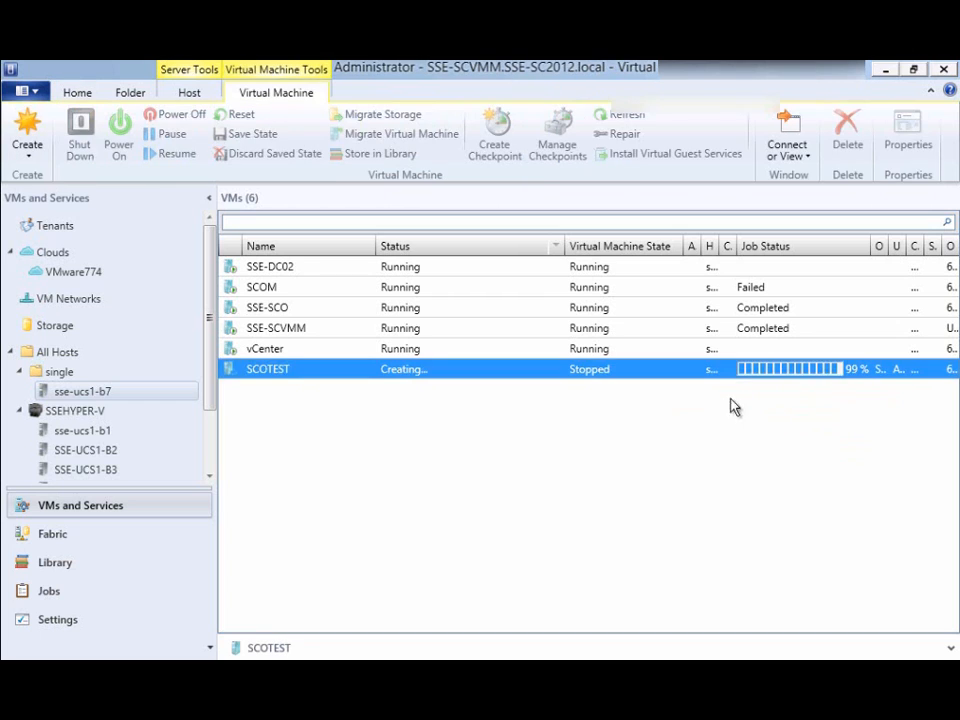
{"action": "left_click", "coordinate": [529, 448]}
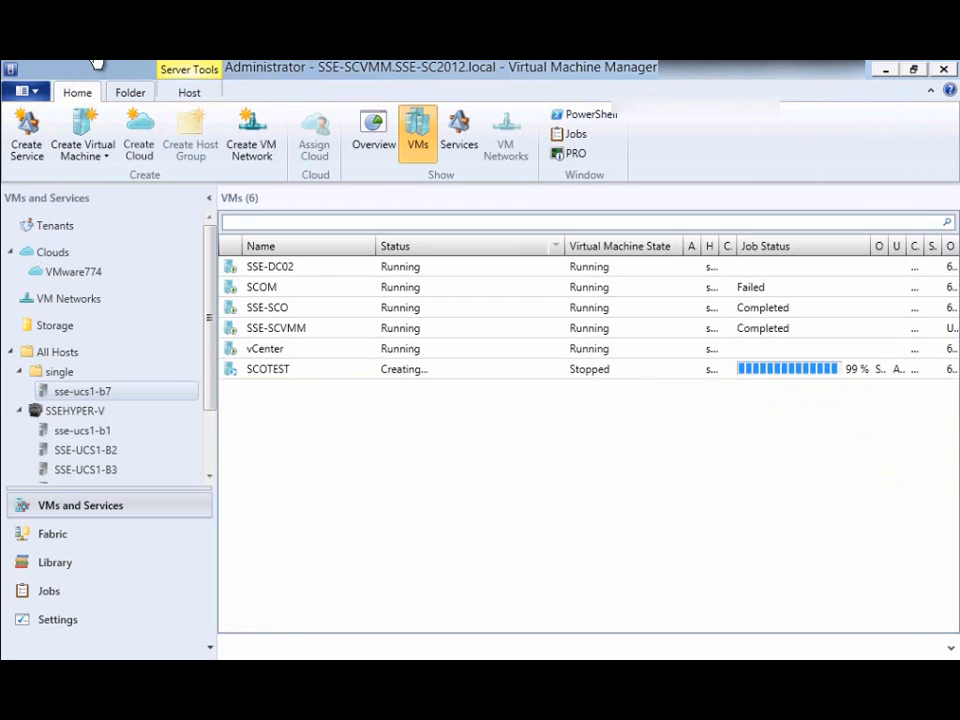
{"action": "left_click", "coordinate": [446, 369]}
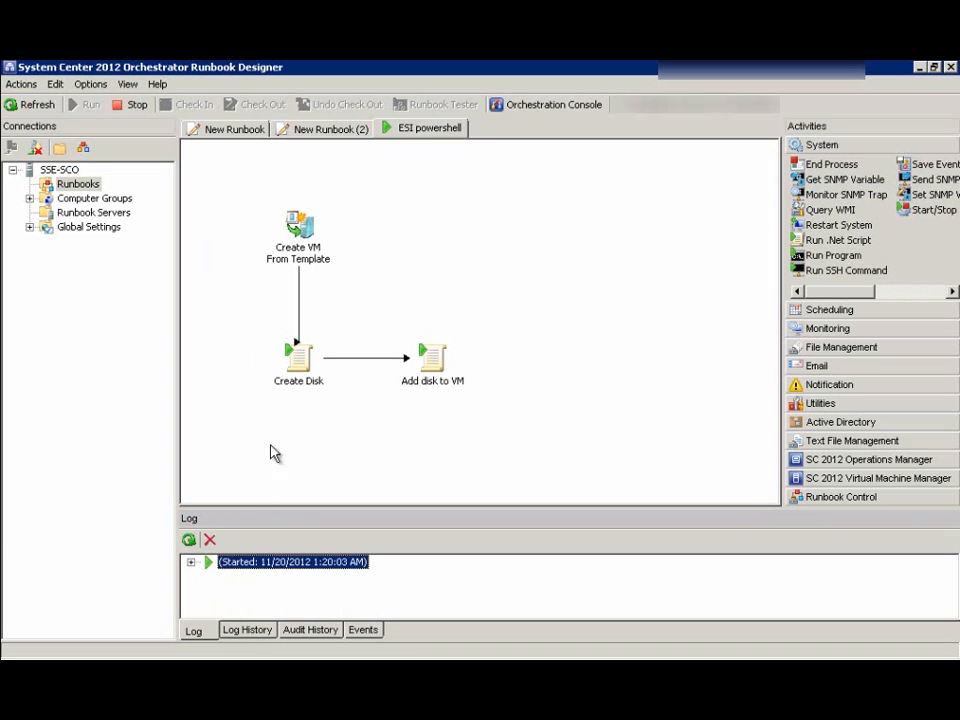
Confirm the Create Disk activity produced ps_test1.vhd (1,048,577 KB) on drive E:
{"action": "left_click", "coordinate": [296, 352]}
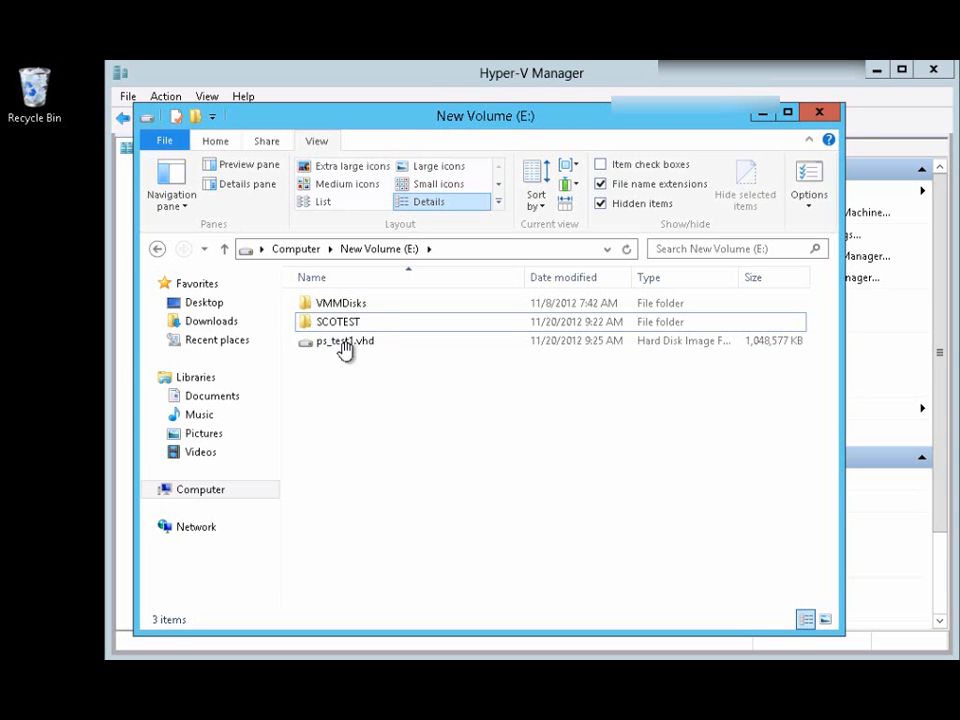
{"action": "left_click", "coordinate": [343, 344]}
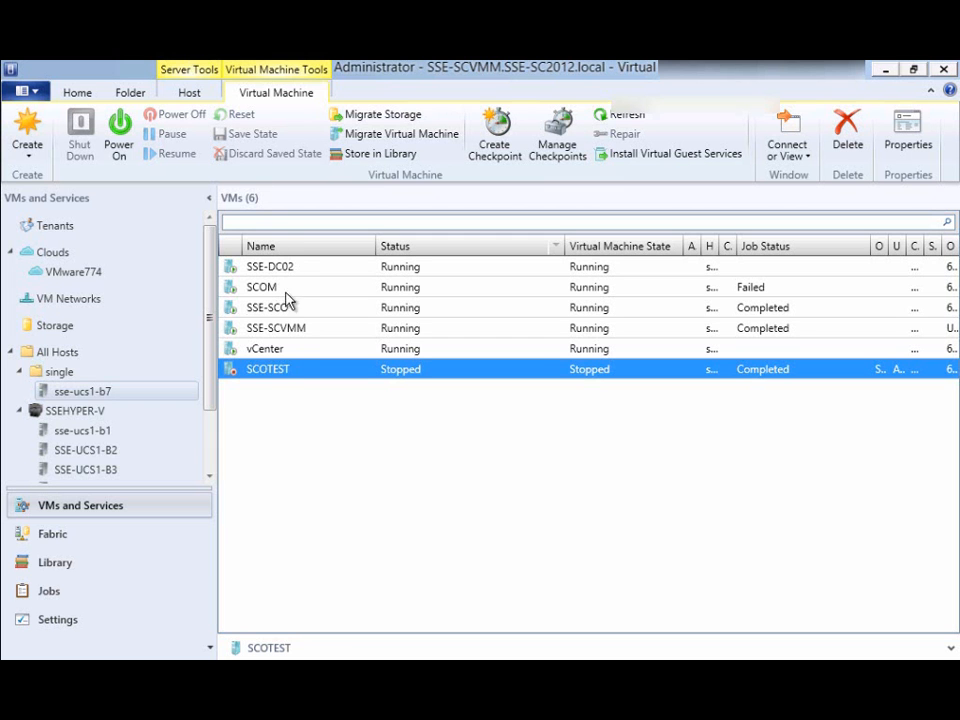
{"action": "right_click", "coordinate": [320, 460]}
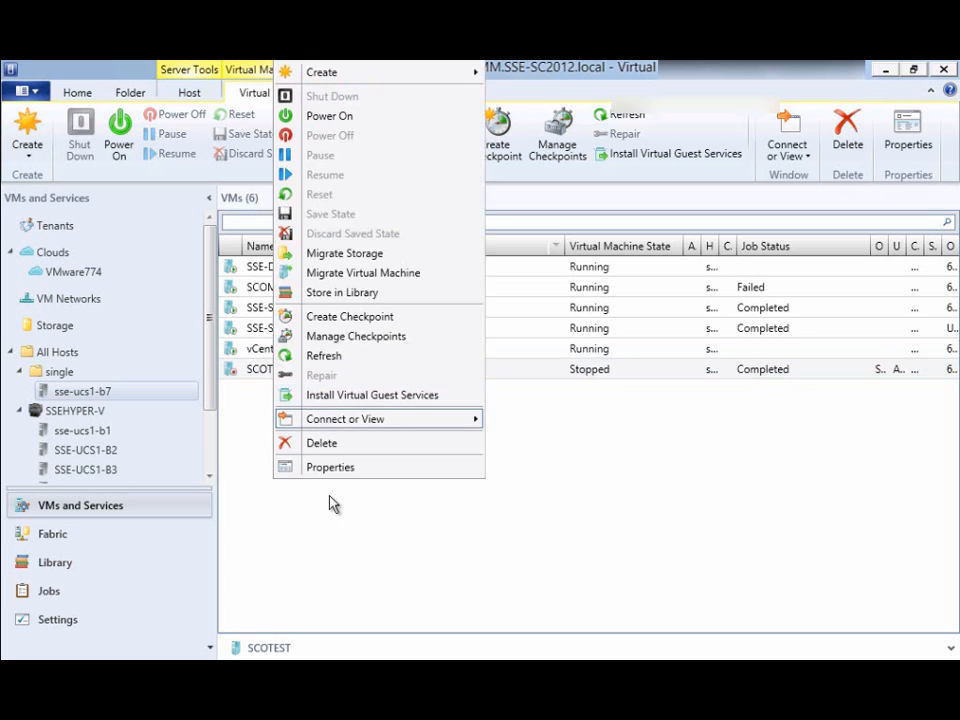
{"action": "left_click", "coordinate": [350, 468]}
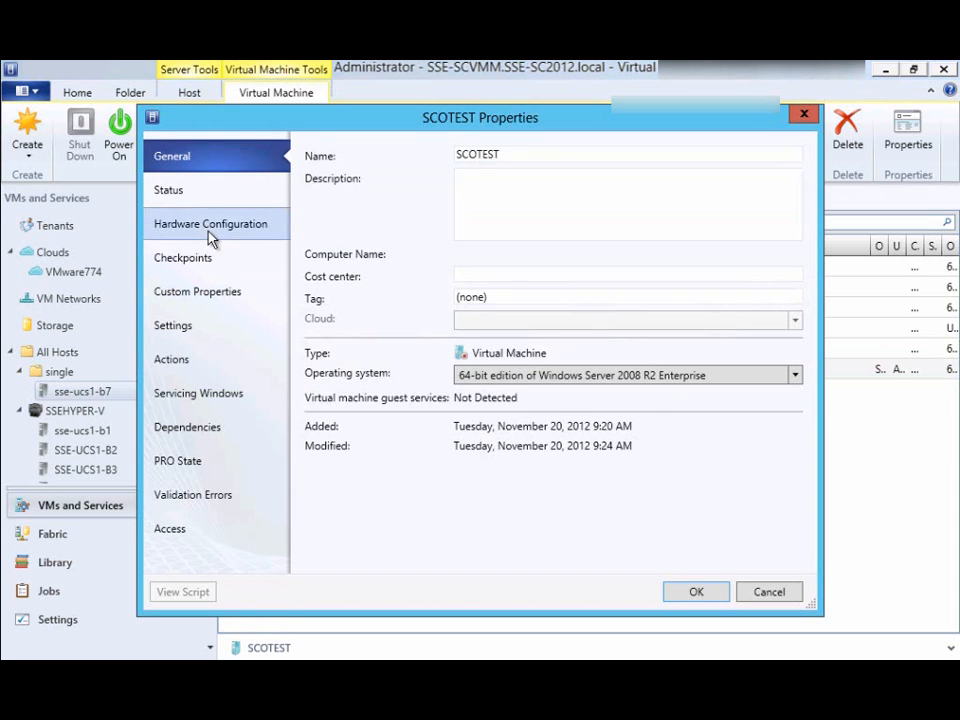
{"action": "left_click", "coordinate": [210, 232]}
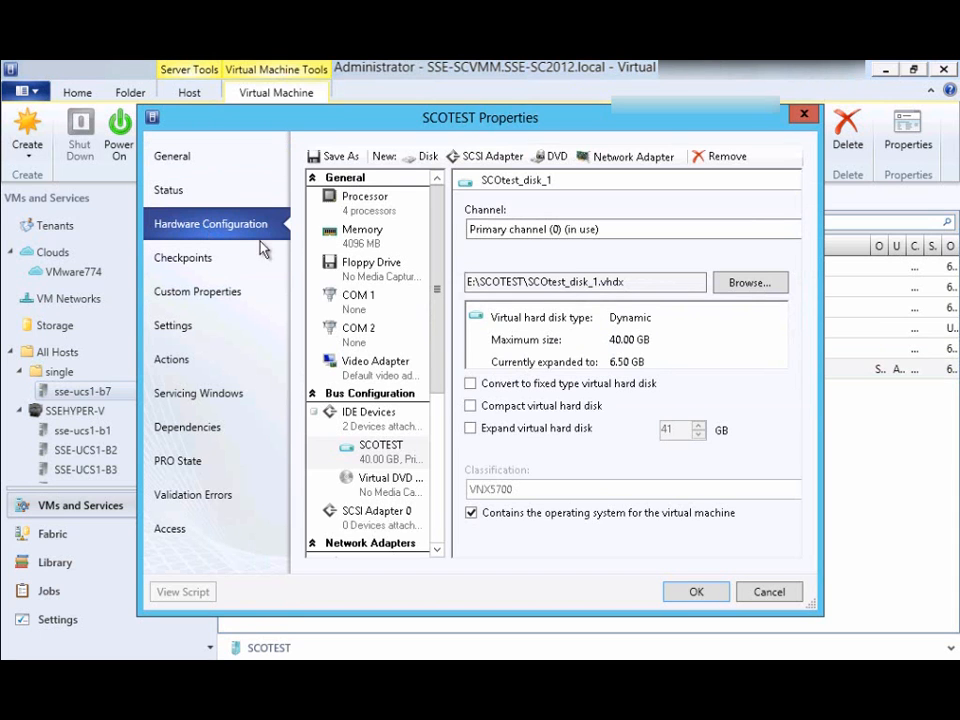
{"action": "left_click", "coordinate": [395, 515]}
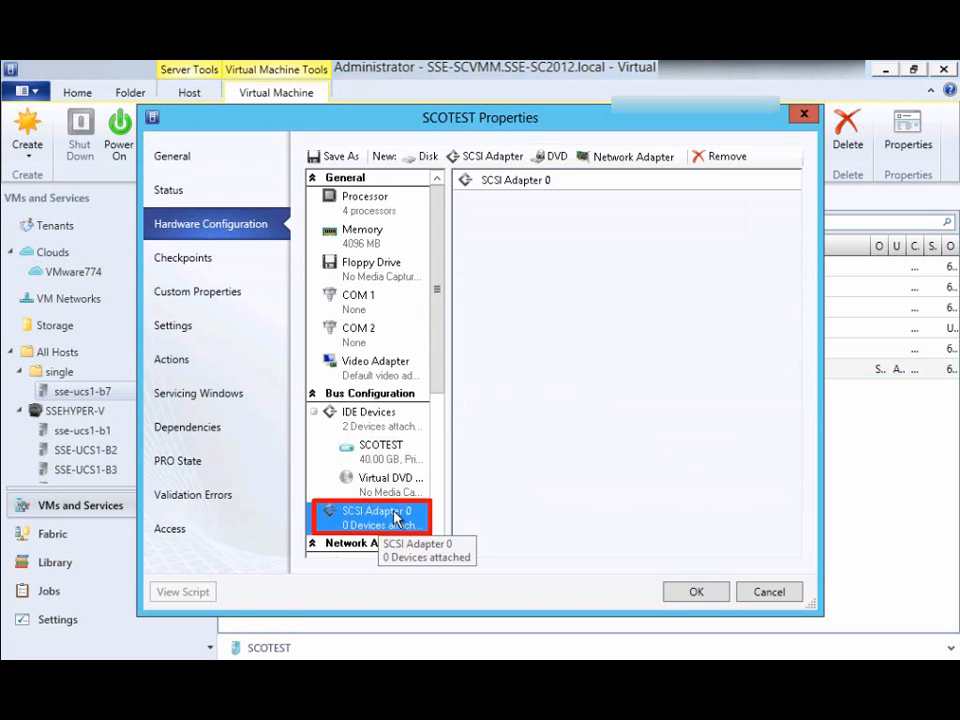
{"action": "left_click", "coordinate": [690, 593]}
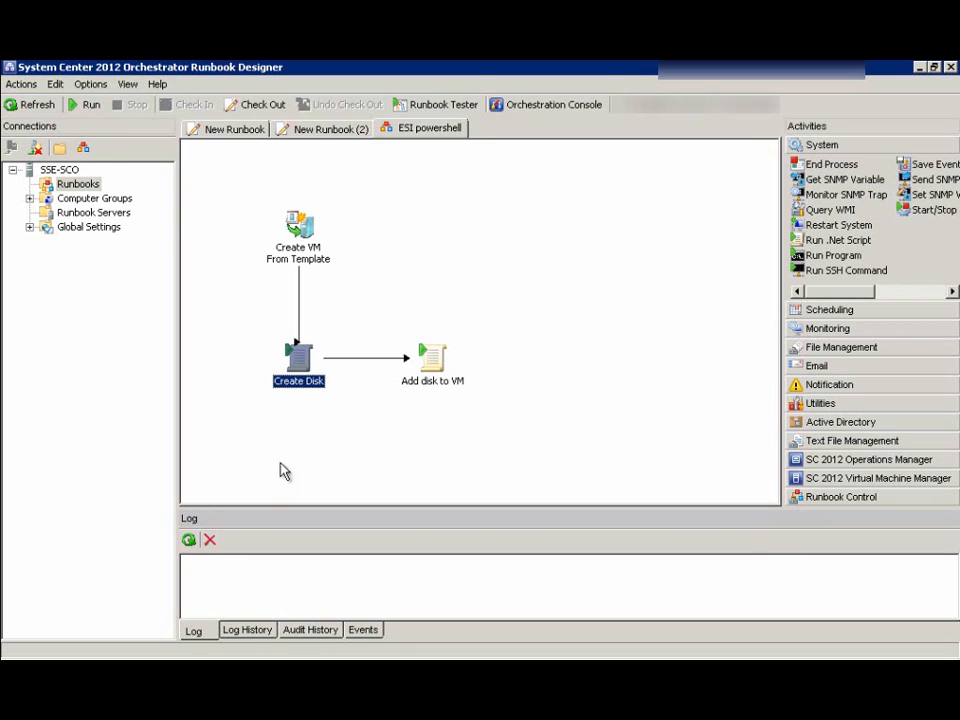
{"action": "left_click", "coordinate": [236, 631]}
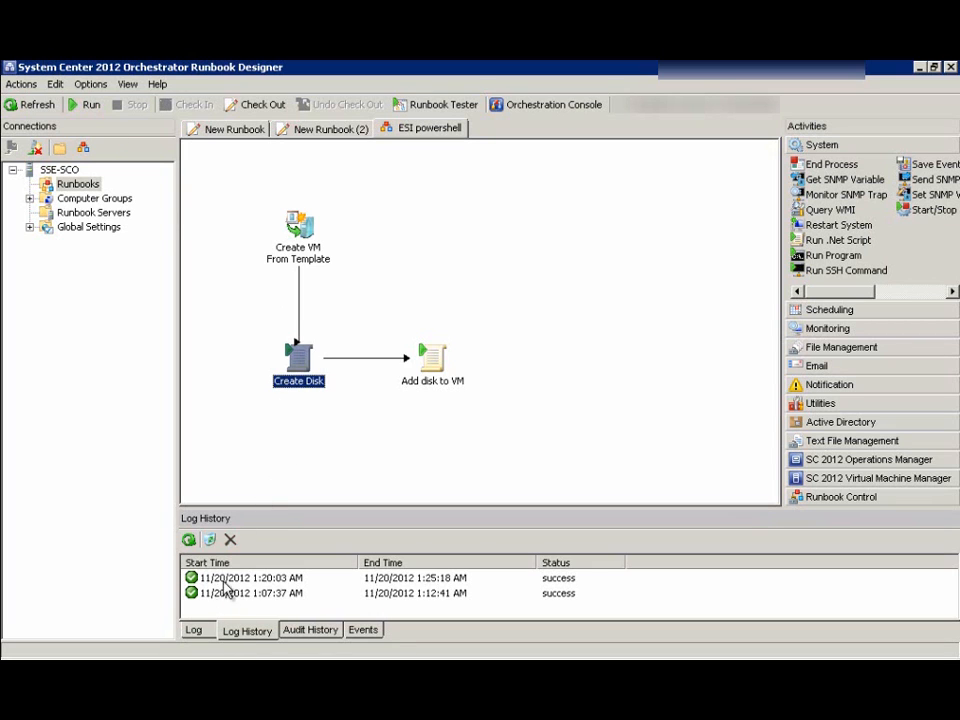
{"action": "left_click", "coordinate": [232, 580]}
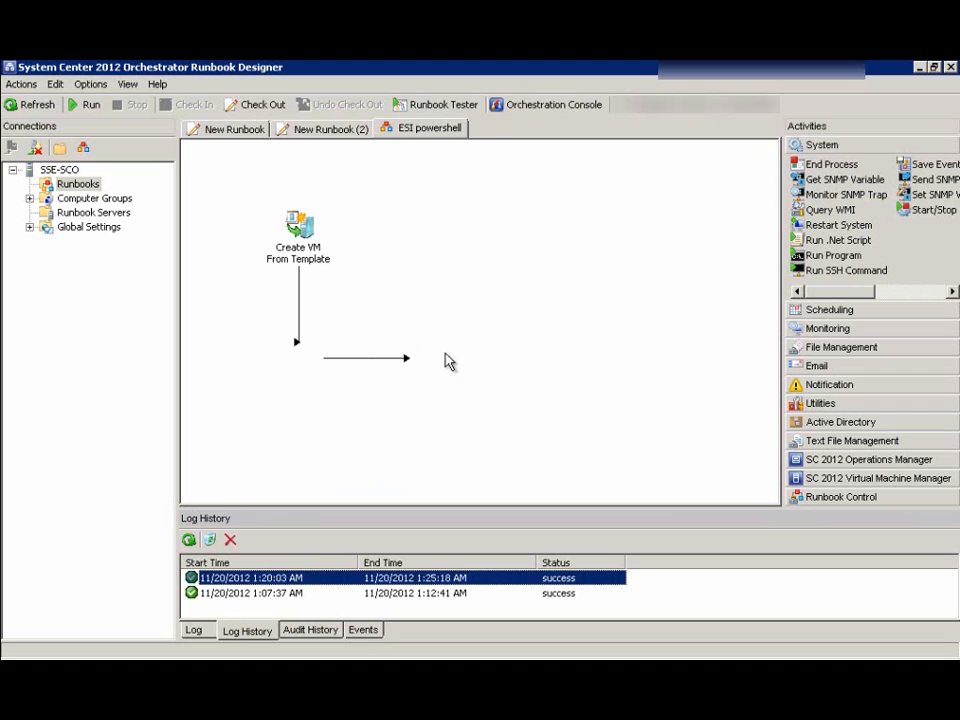
{"action": "left_click", "coordinate": [443, 360]}
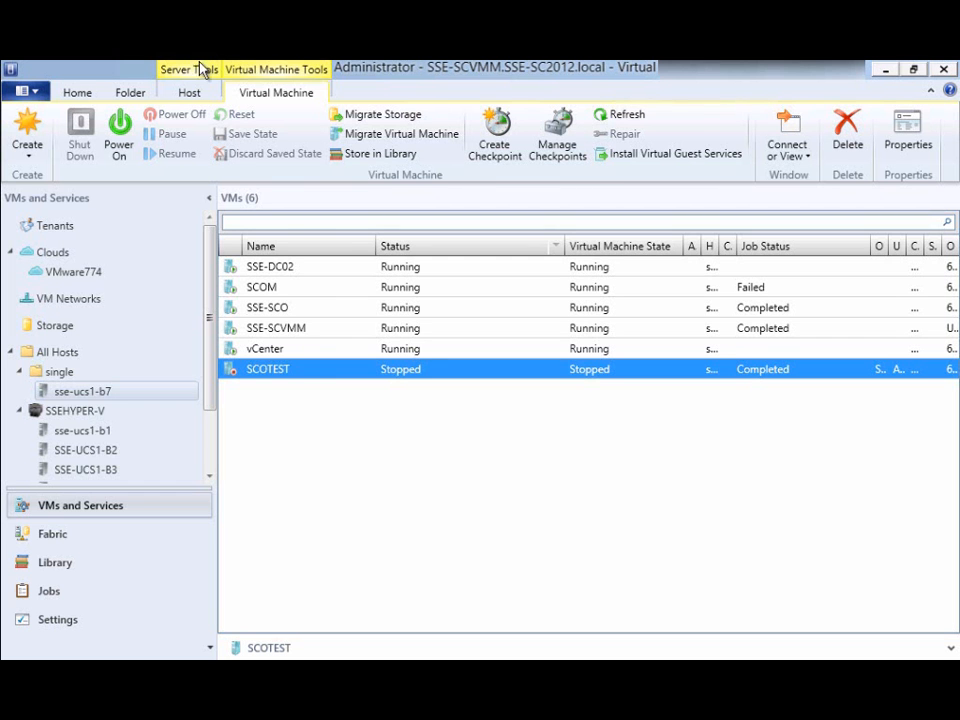
Refresh SCOTEST and verify SCSI Adapter 0 holds the 1.00 GB fixed disk E:\ps_test1.vhd
{"action": "right_click", "coordinate": [281, 371]}
{"action": "left_click", "coordinate": [319, 358]}
{"action": "right_click", "coordinate": [272, 378]}
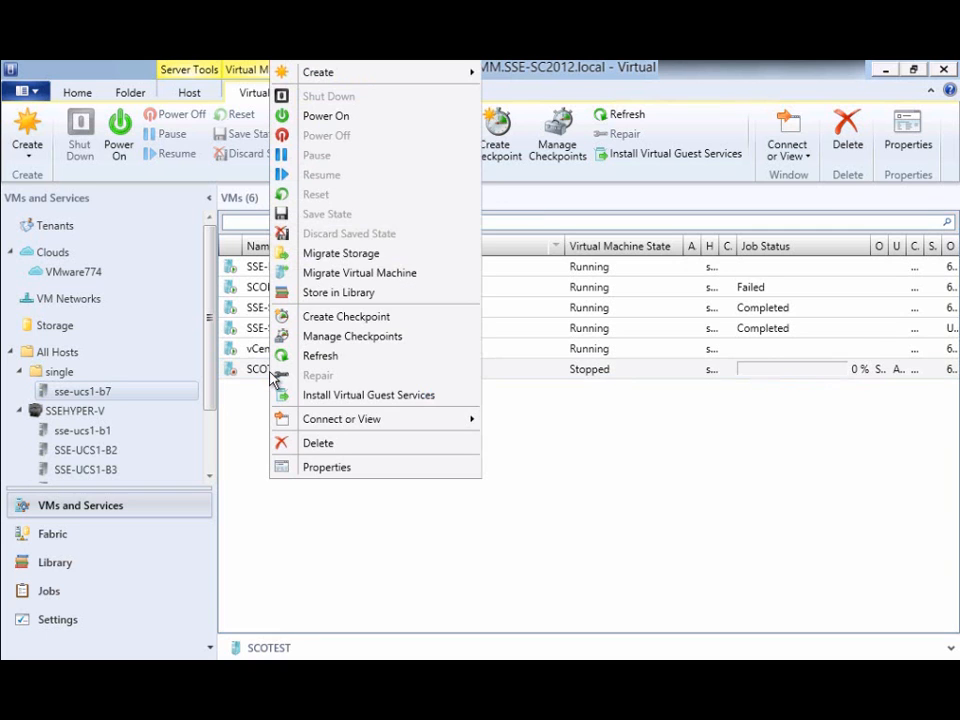
{"action": "left_click", "coordinate": [327, 468]}
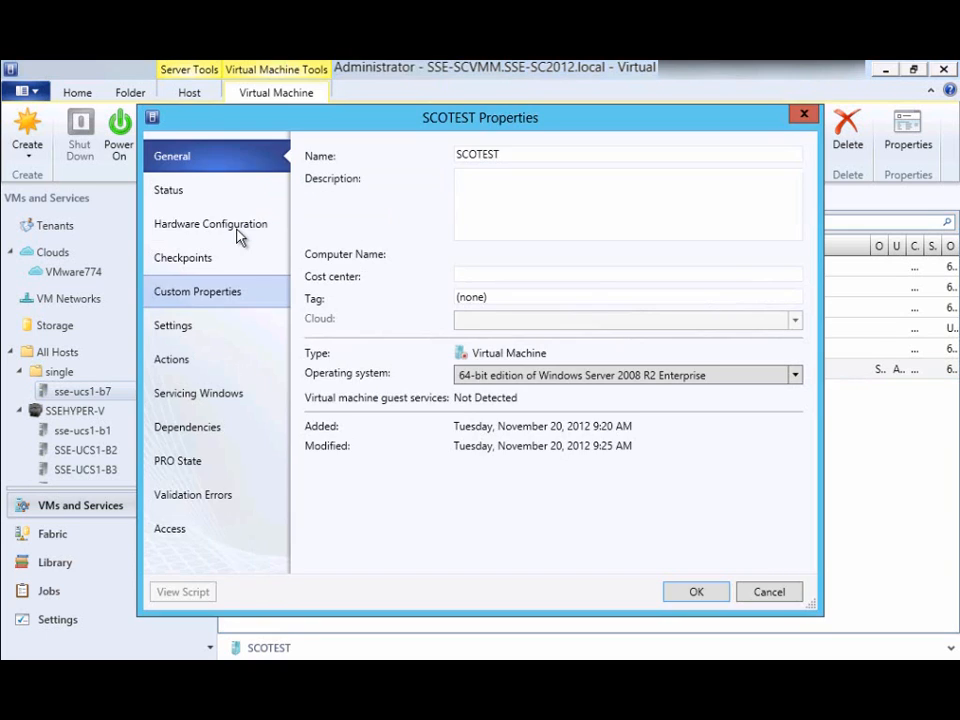
{"action": "left_click", "coordinate": [240, 230]}
{"action": "left_click", "coordinate": [384, 515]}
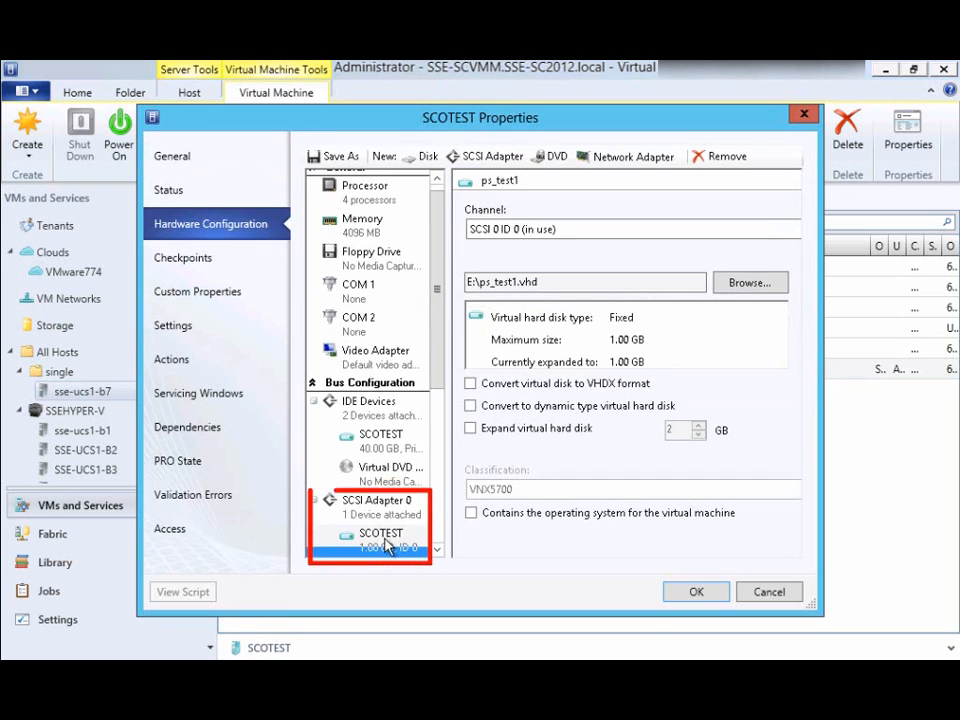
{"action": "left_click", "coordinate": [388, 548]}
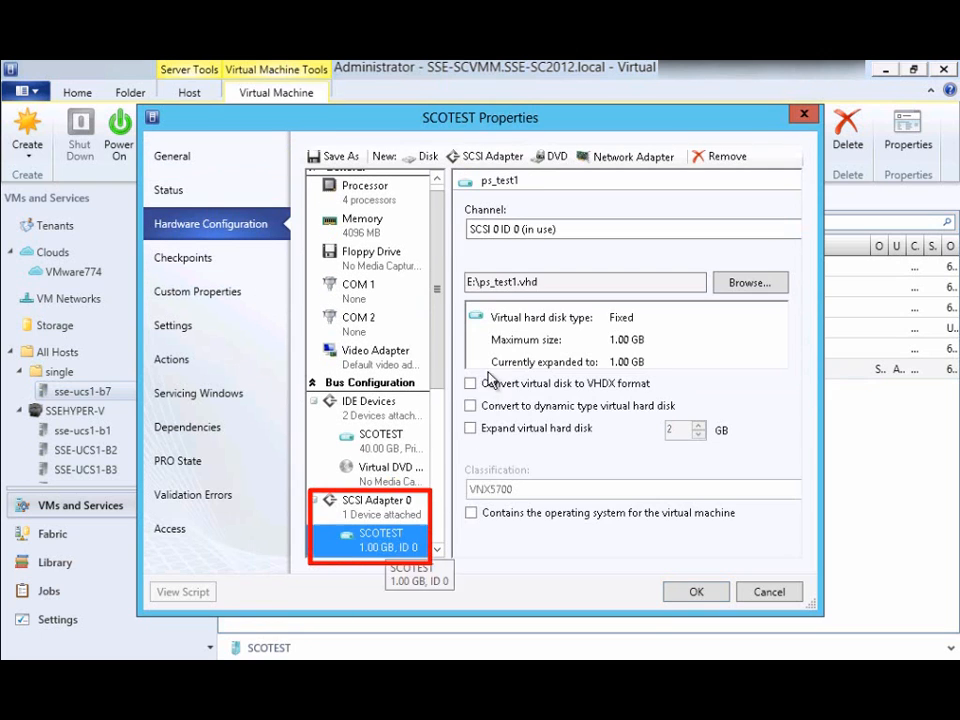
{"action": "left_click", "coordinate": [696, 592]}
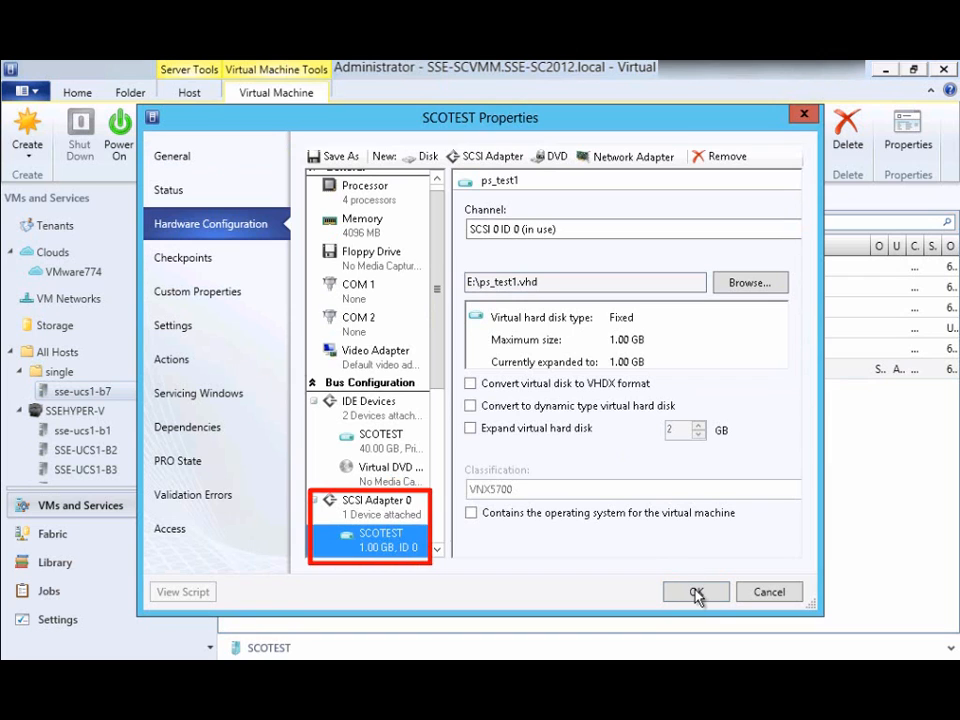